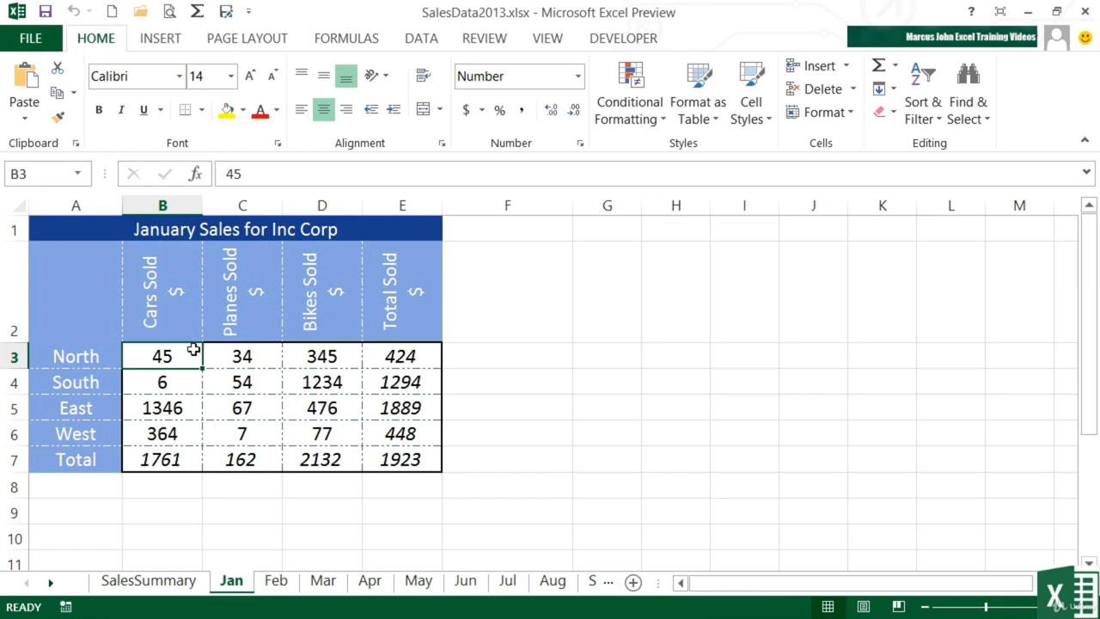
- Start a Greater Than conditional formatting rule on cell B3 with 50 as the threshold
left_click(666, 120)
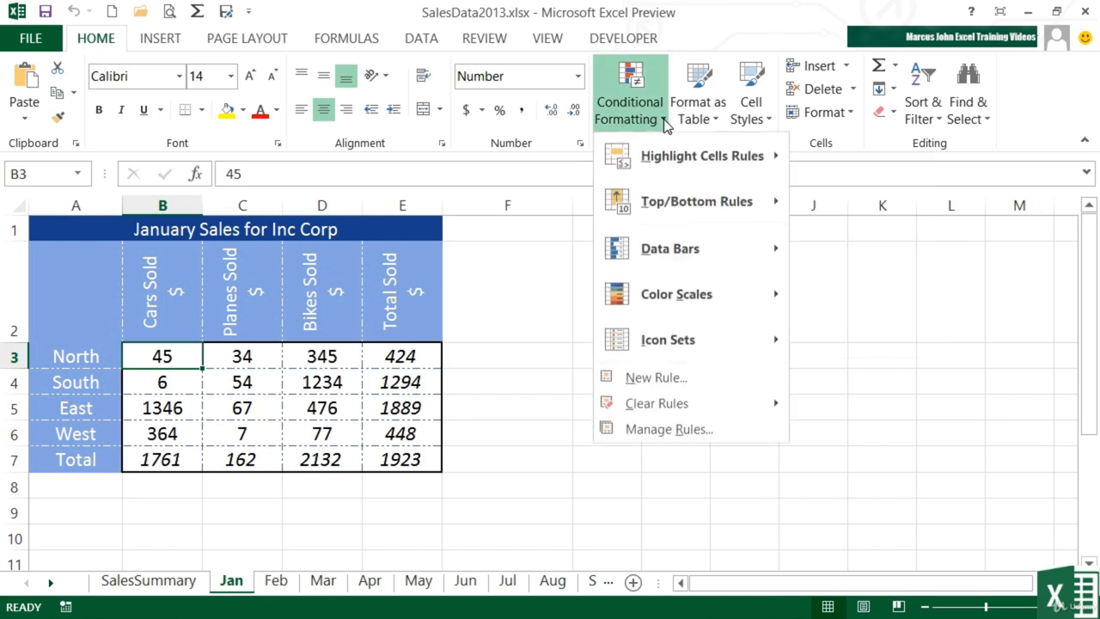
mouse_move(673, 170)
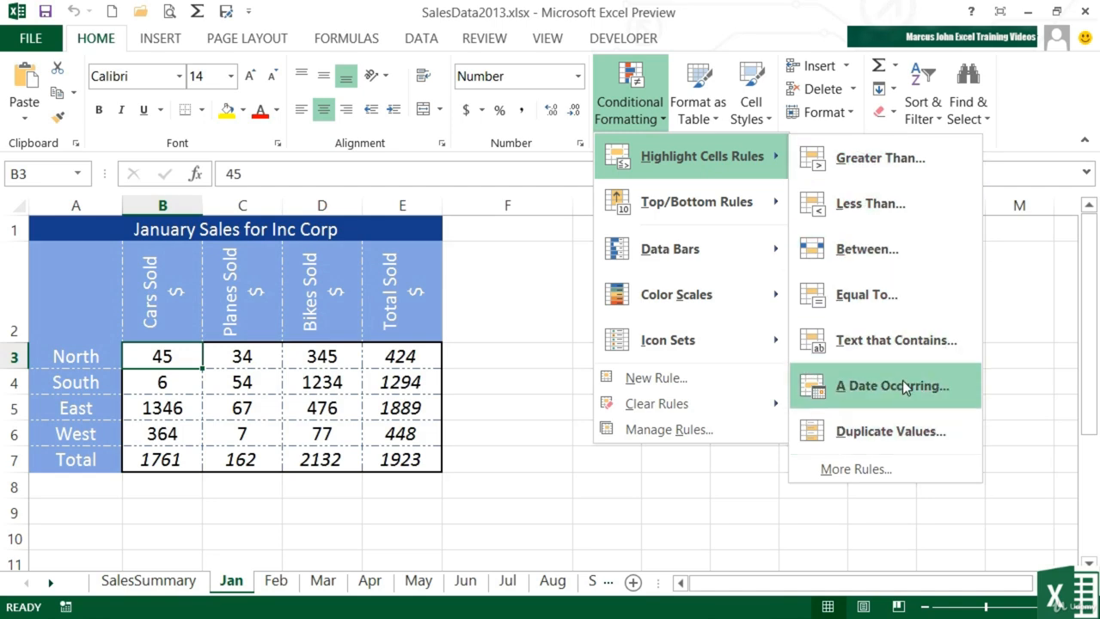
left_click(885, 161)
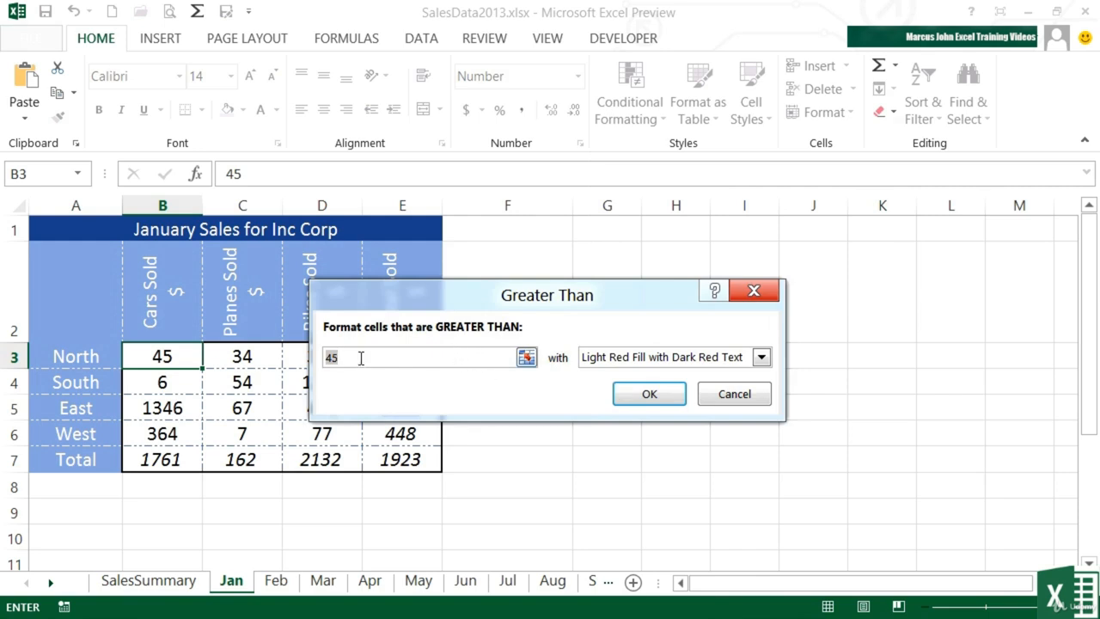
left_click_drag(327, 352, 339, 354)
type("5")
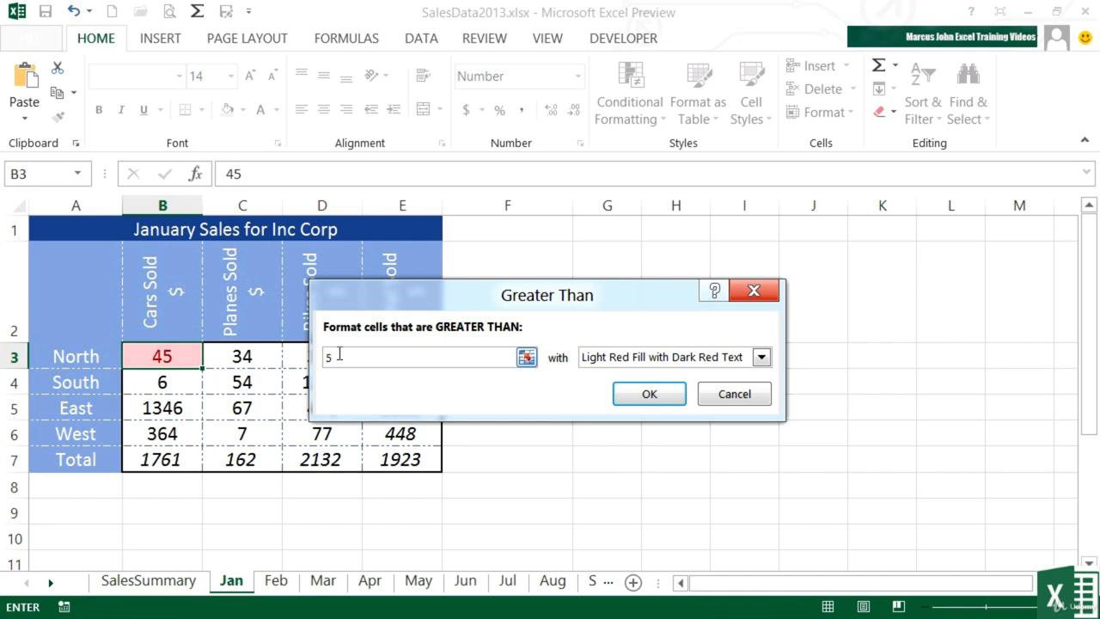
type("0")
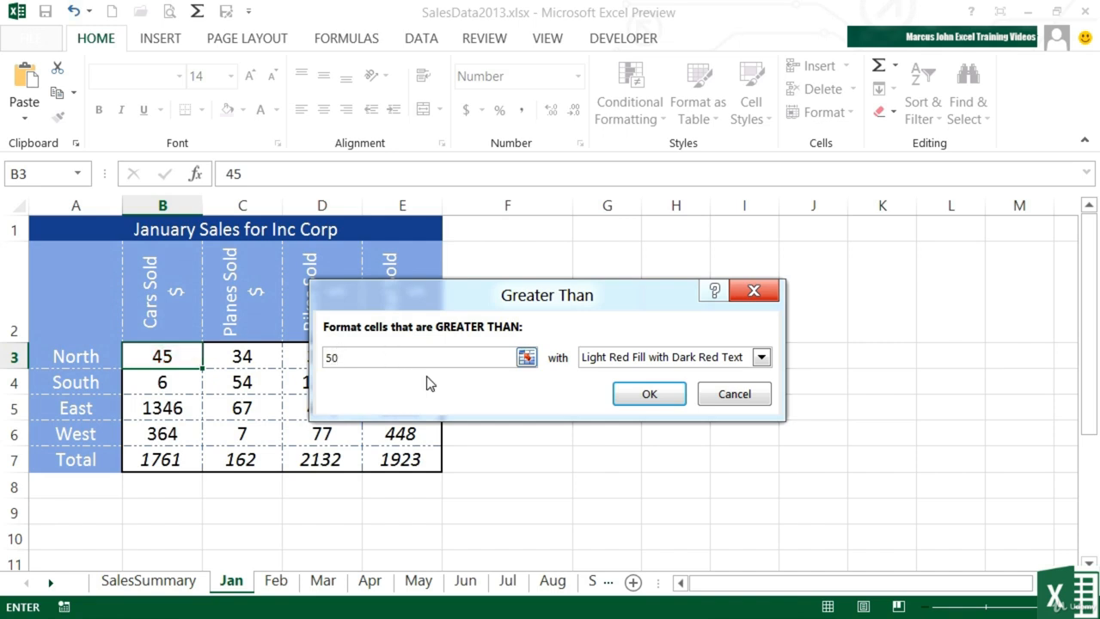
- Give the Greater Than rule a custom format with bold red text and a light yellow fill, and apply it
left_click(762, 357)
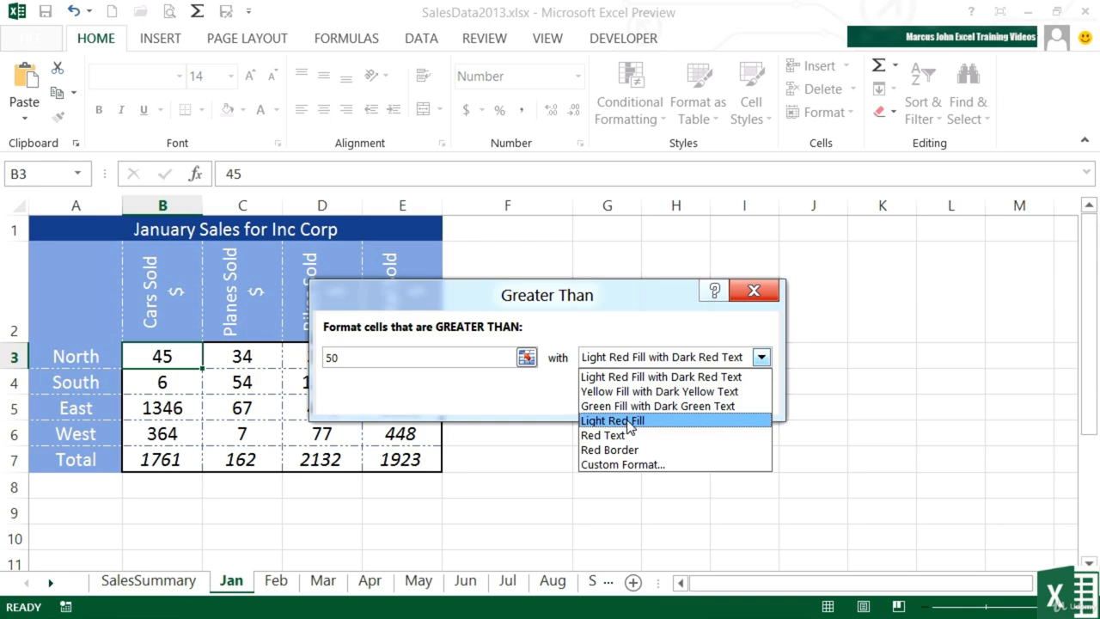
left_click(655, 464)
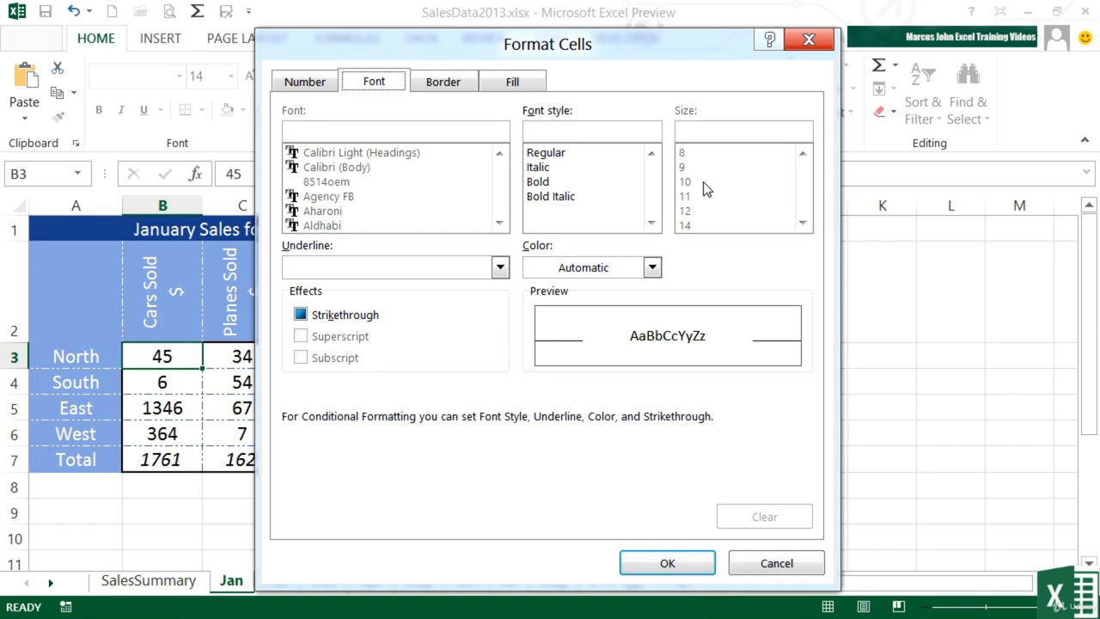
left_click(555, 182)
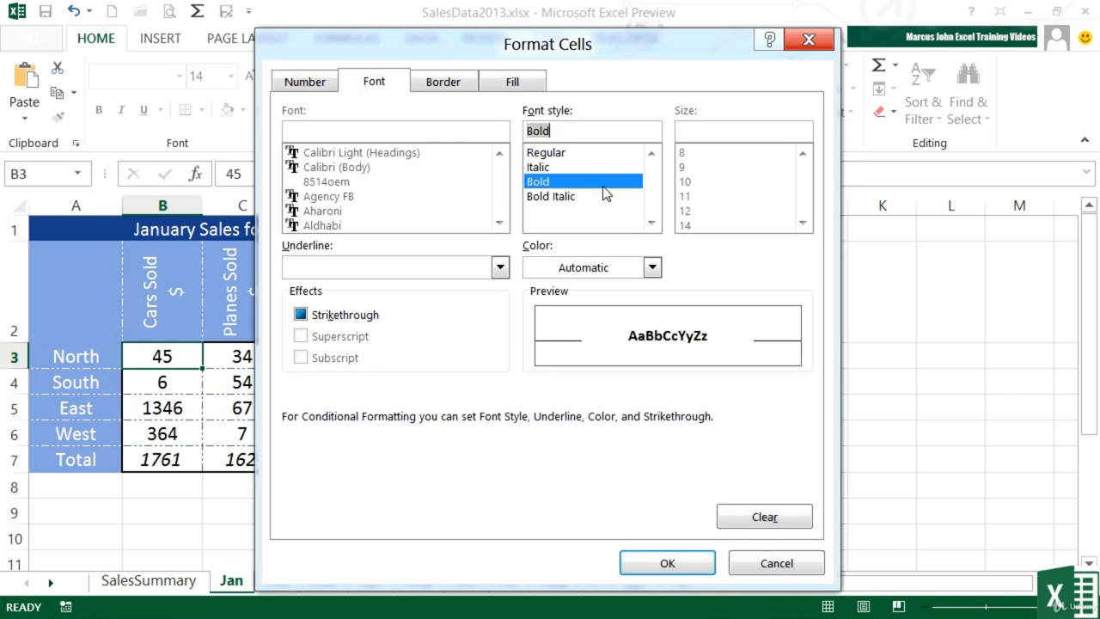
left_click(654, 267)
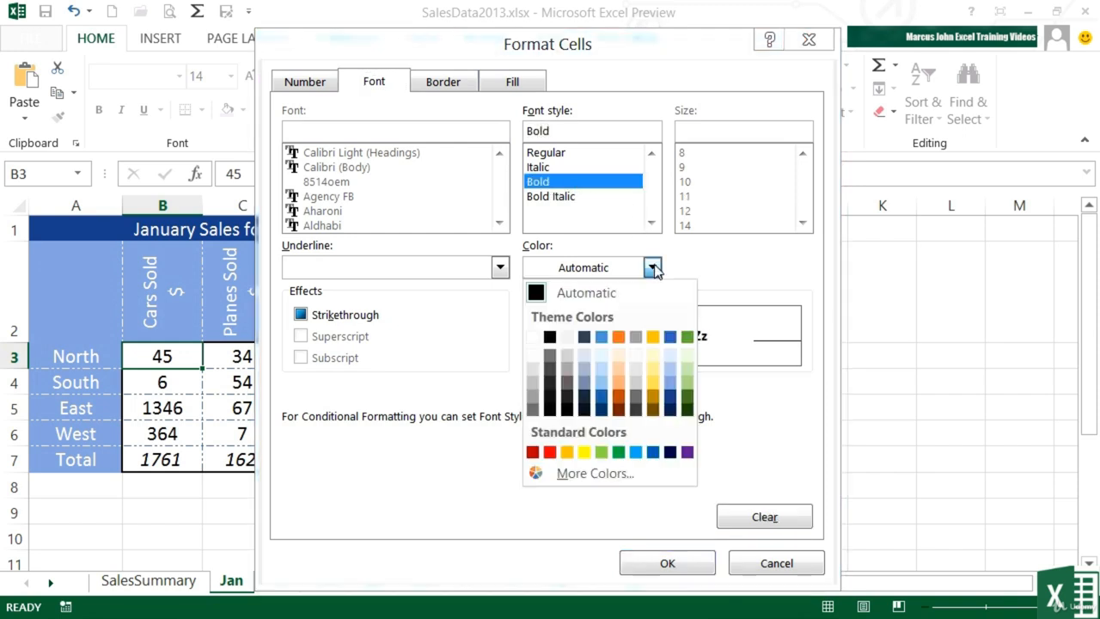
left_click(550, 451)
left_click(442, 83)
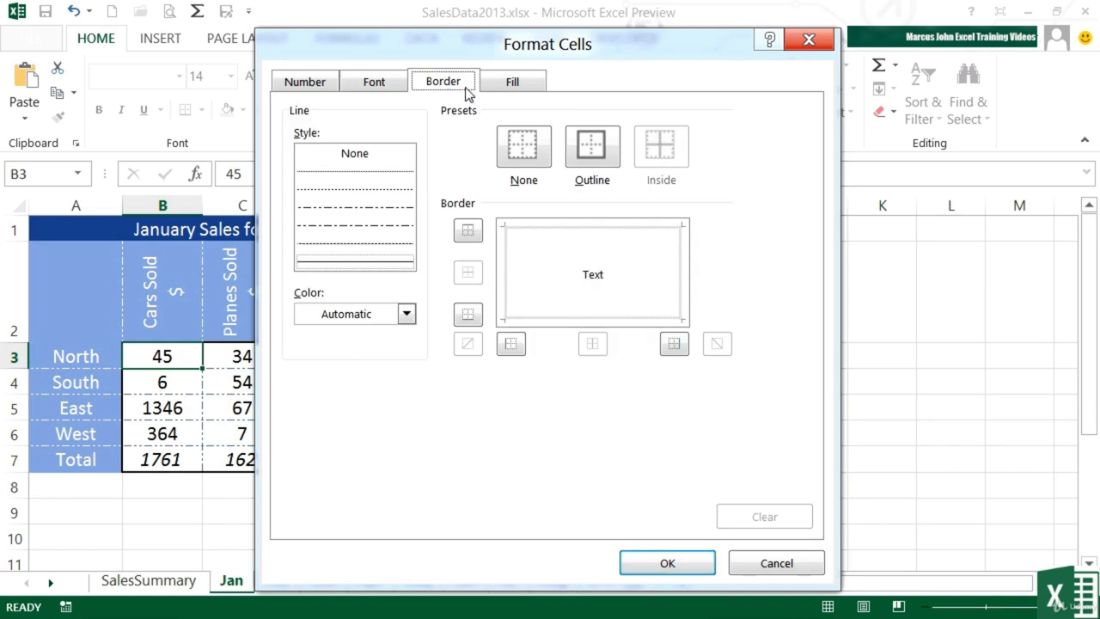
left_click(510, 86)
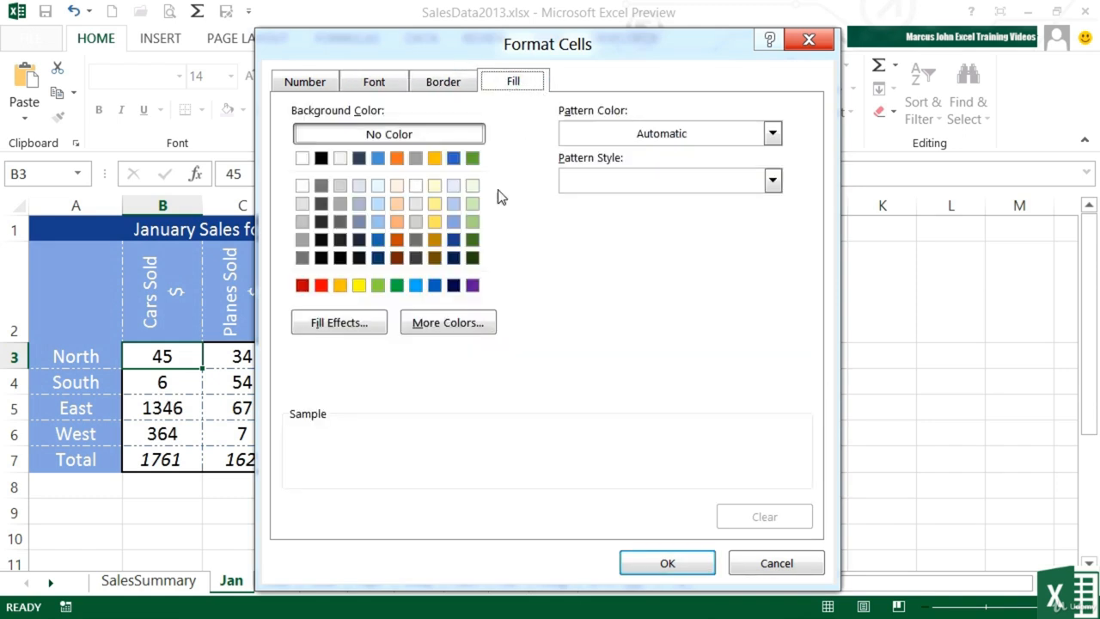
left_click(434, 204)
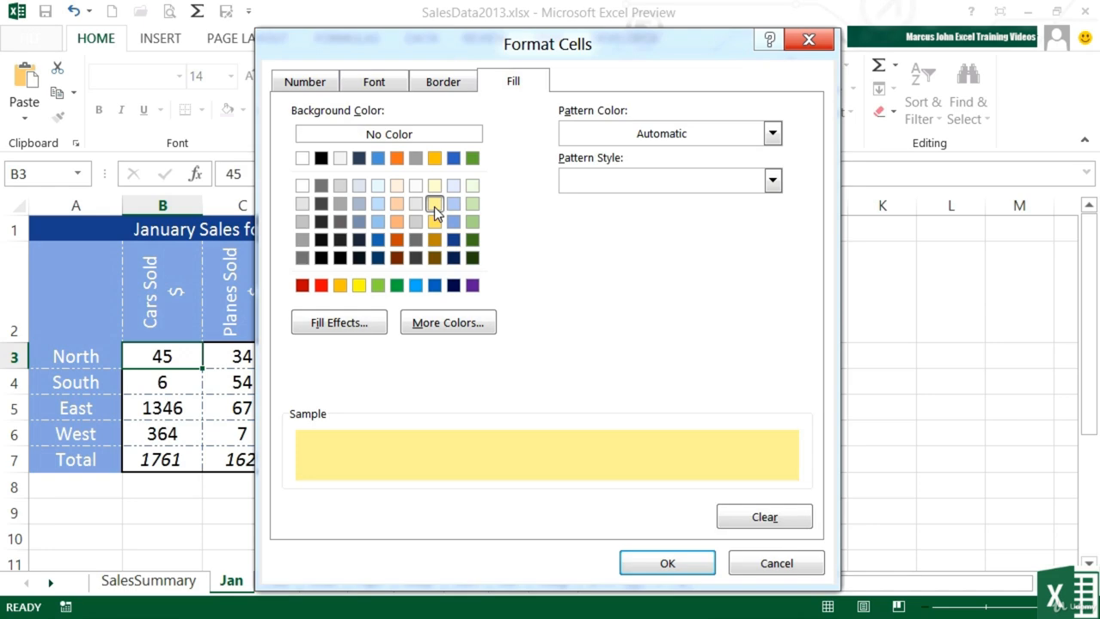
left_click(703, 563)
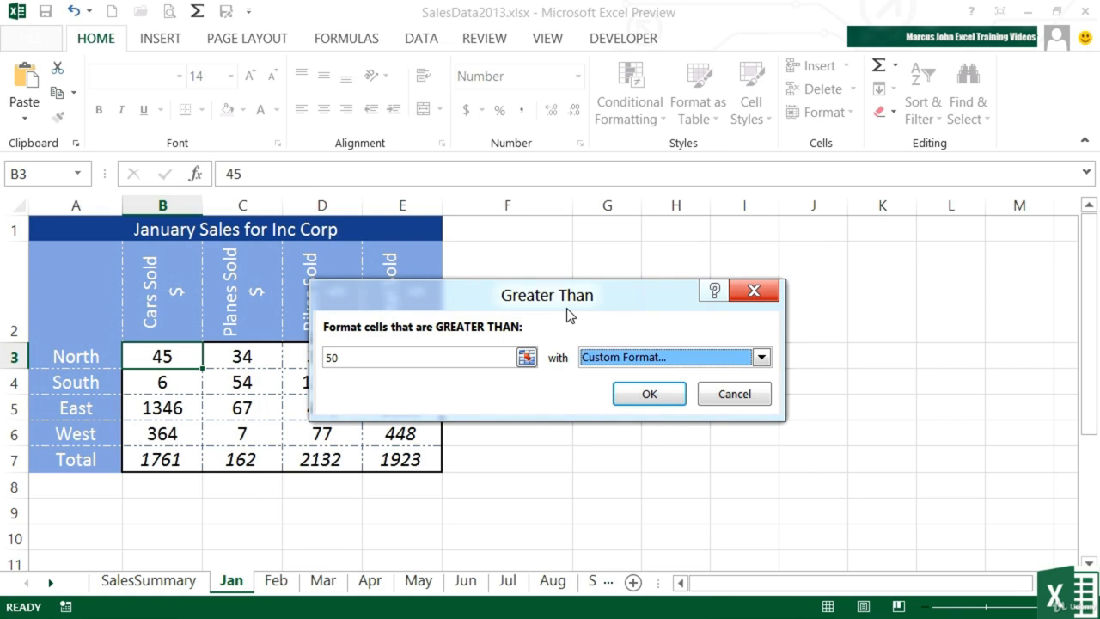
left_click(656, 396)
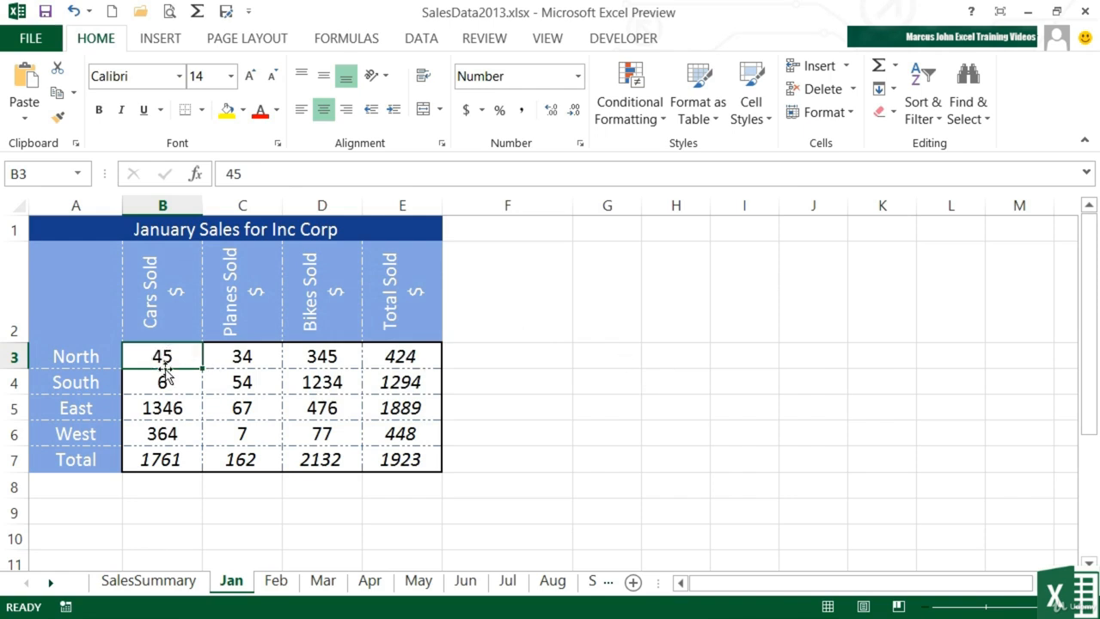
- Change cell B3 to 60 and copy its formatting onto the sales figures in B3:D6
type("60")
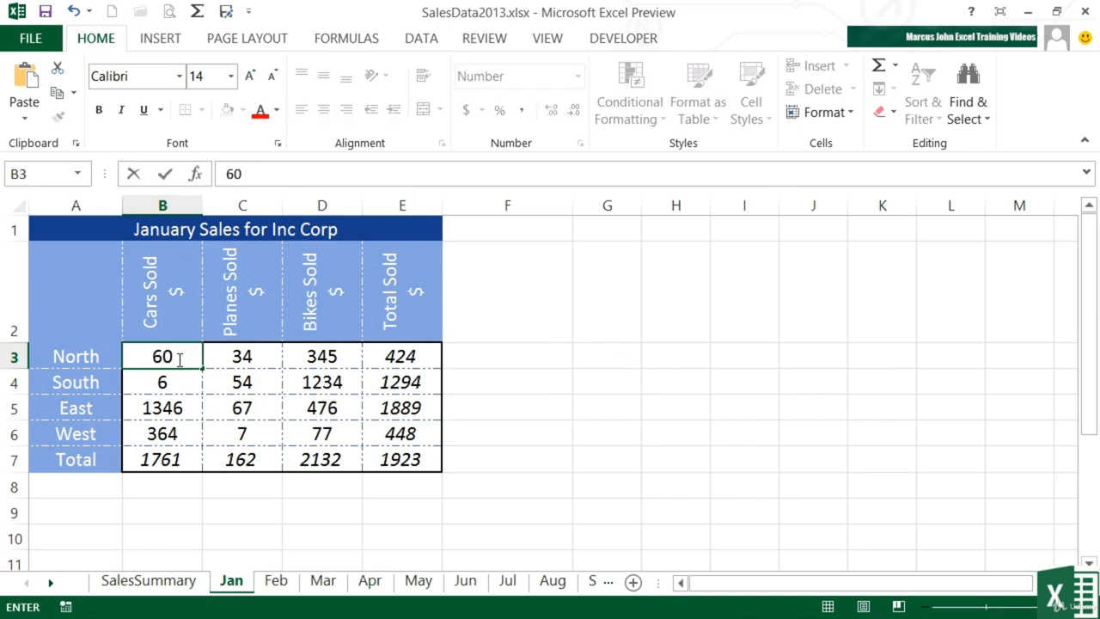
key("Return")
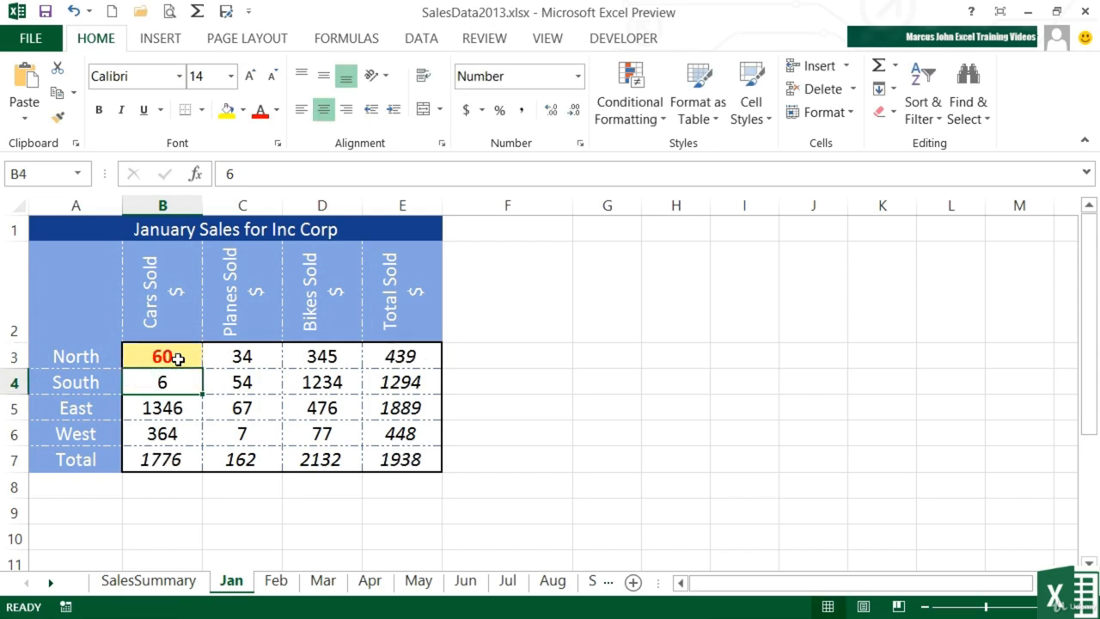
left_click(176, 359)
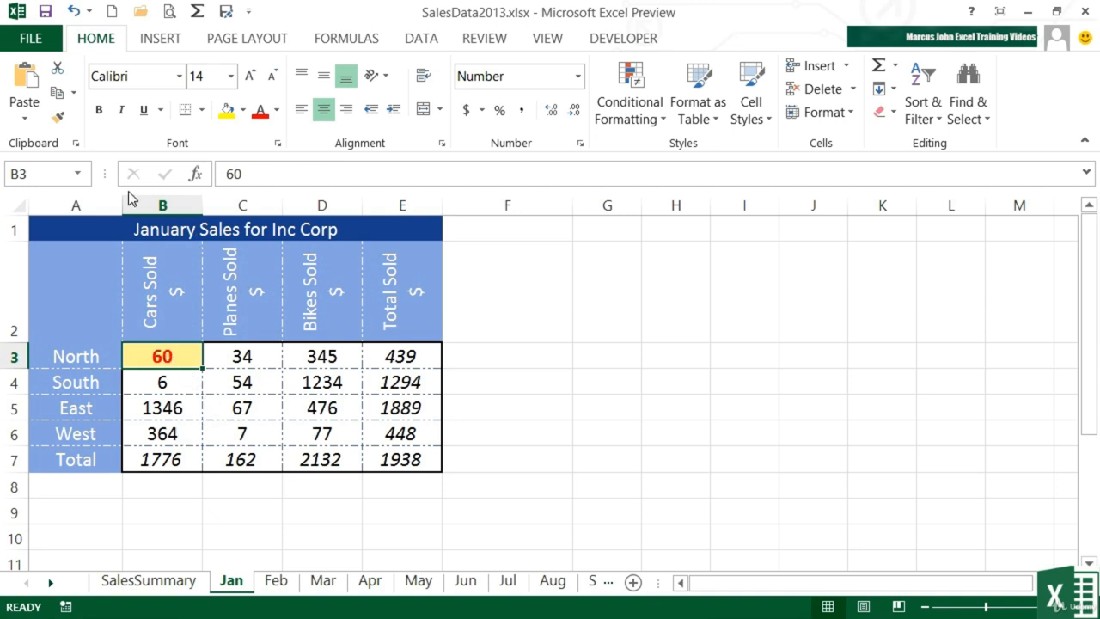
left_click(59, 117)
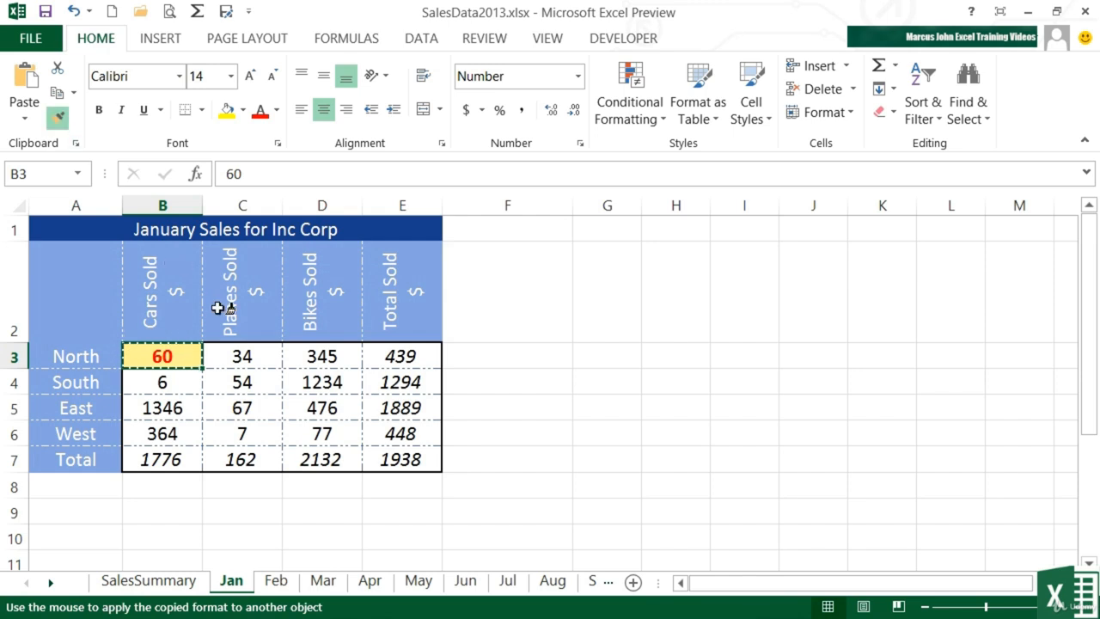
left_click(286, 428)
left_click_drag(285, 428, 184, 358)
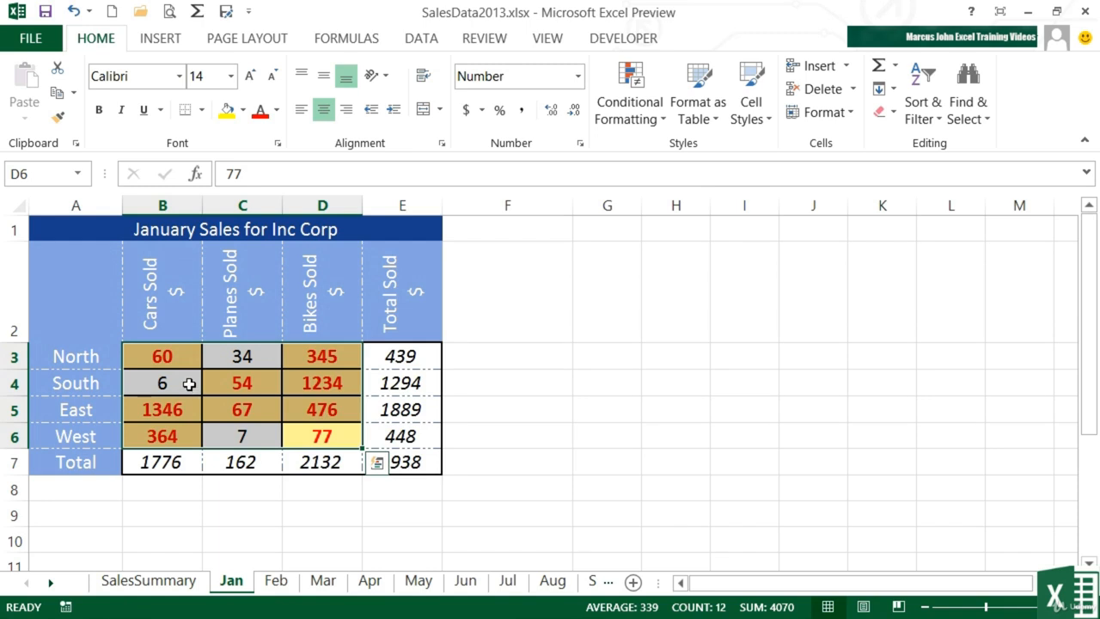
left_click(189, 385)
left_click(311, 355)
left_click(313, 382)
left_click(318, 408)
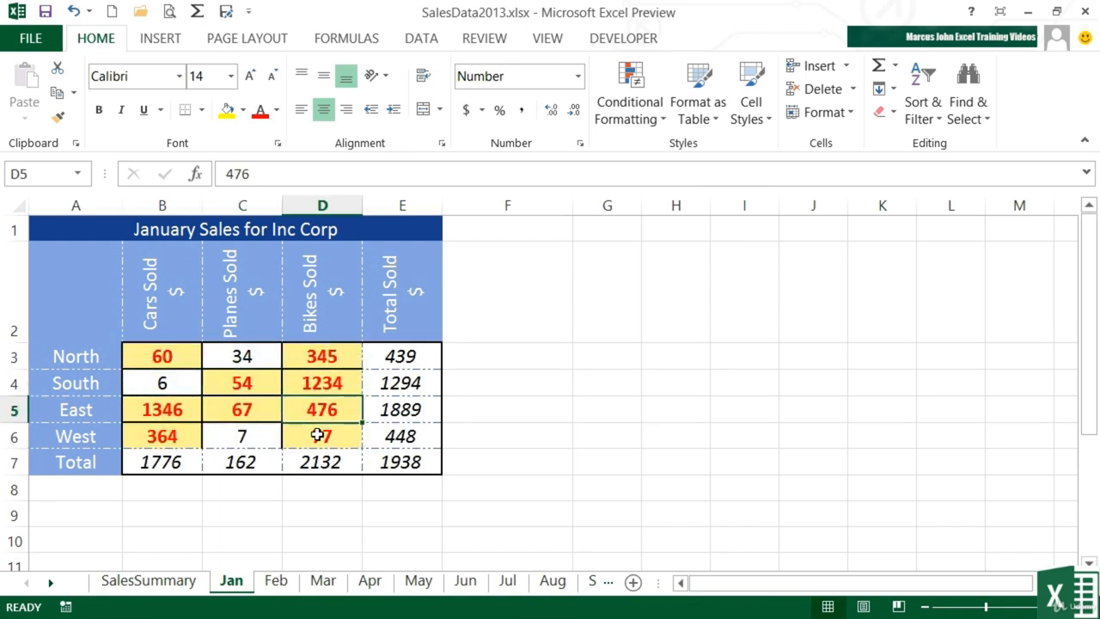
left_click(313, 429)
left_click(308, 411)
- Change the South figure for Planes Sold in cell C4 to 49
left_click(262, 387)
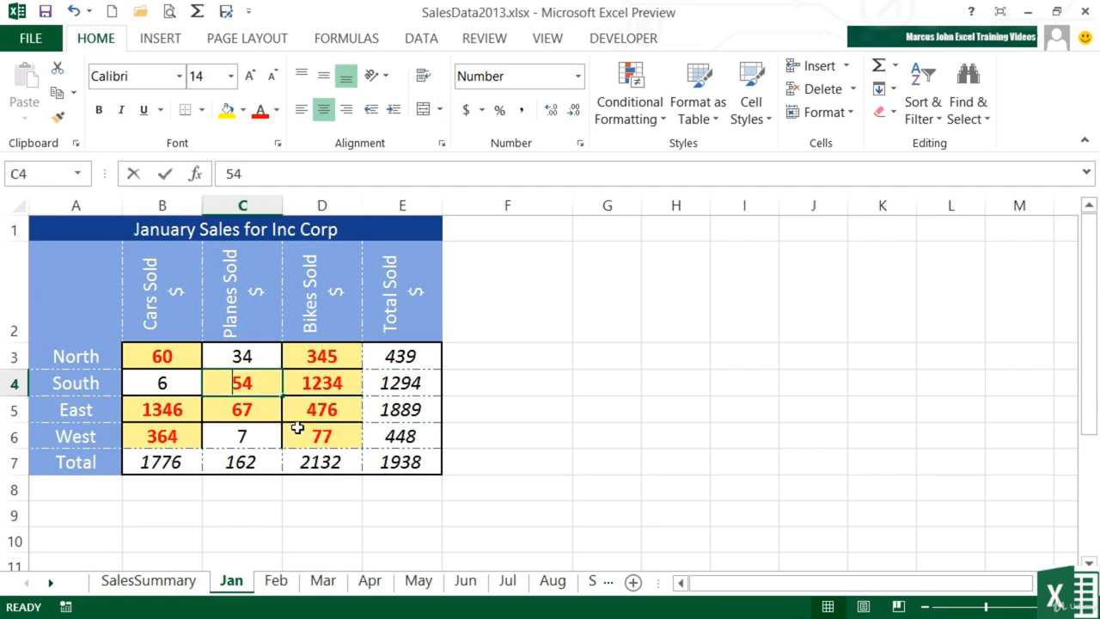
type("49")
key("Return")
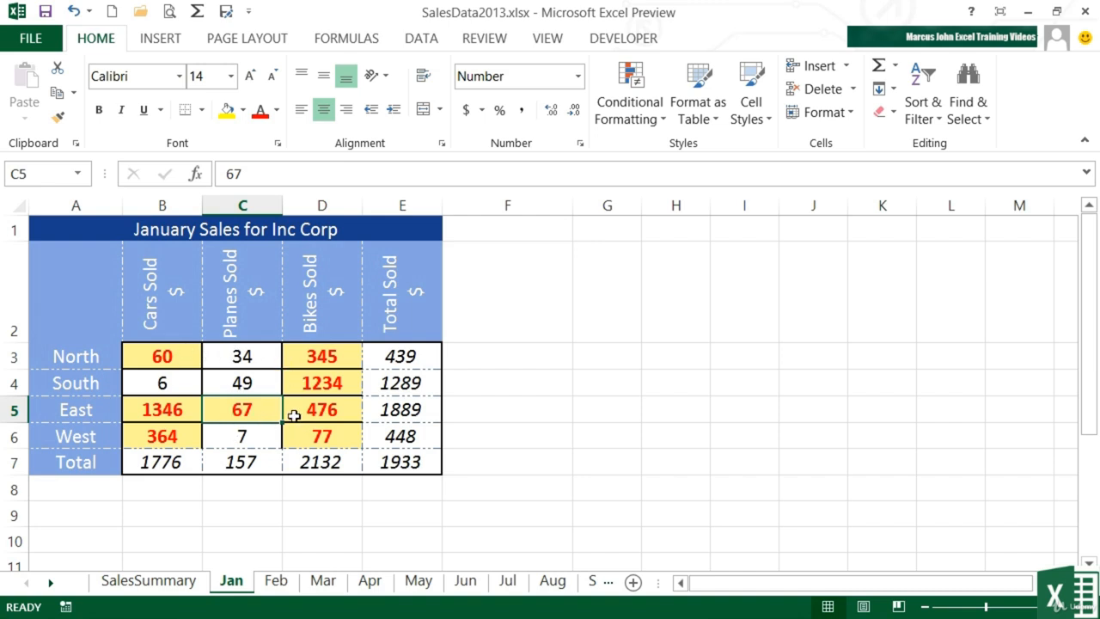
- Start a Less Than conditional formatting rule on the range B3:D6 with 10 as the threshold
left_click_drag(175, 356, 319, 434)
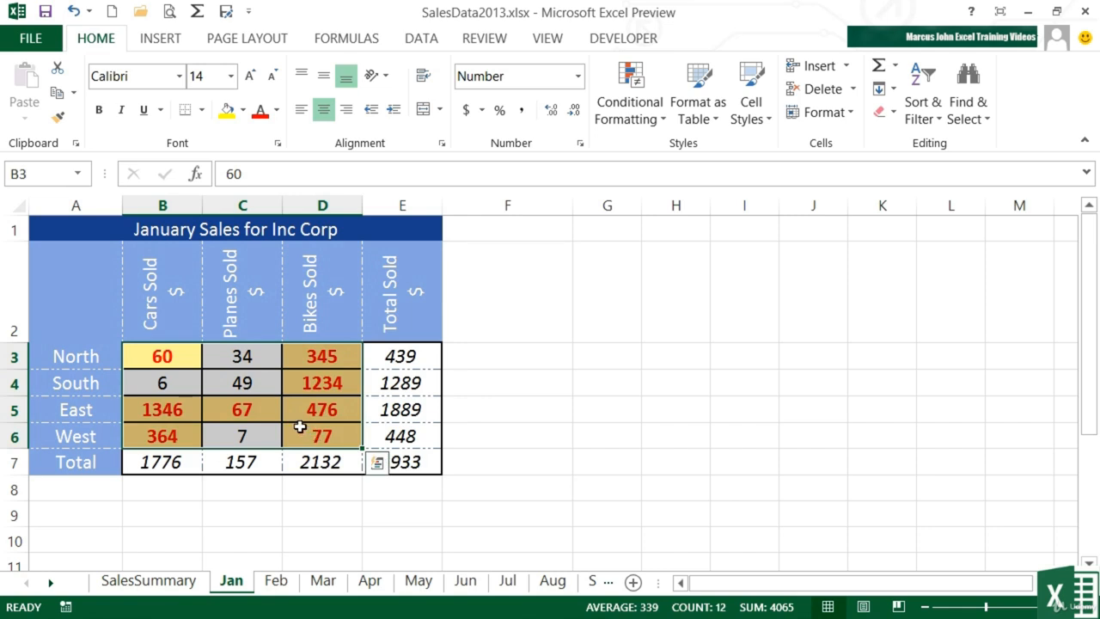
left_click(653, 112)
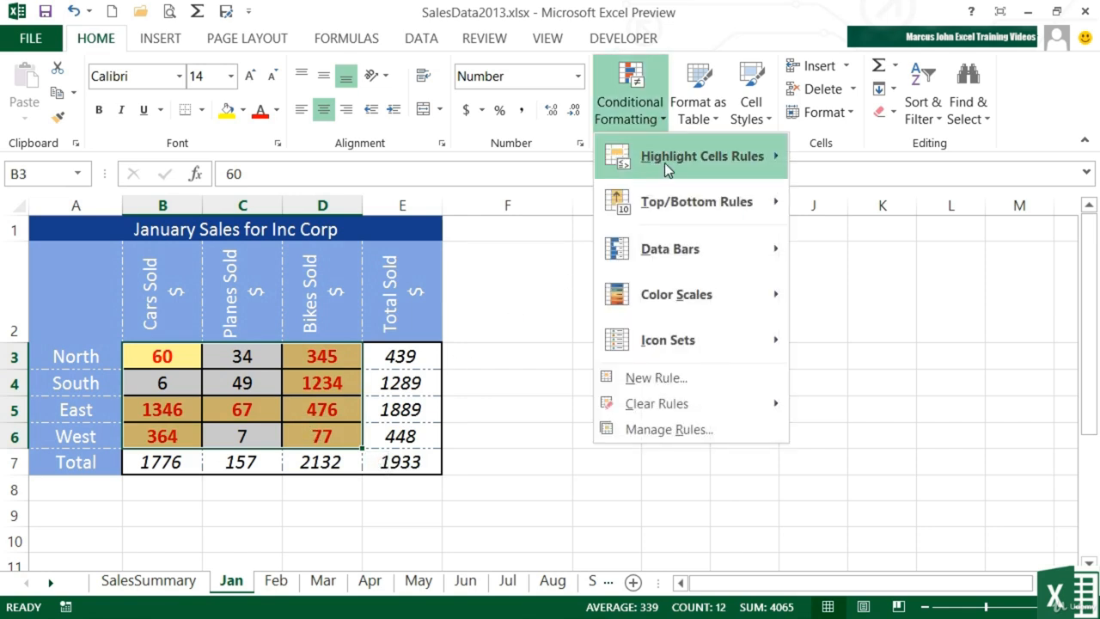
mouse_move(757, 177)
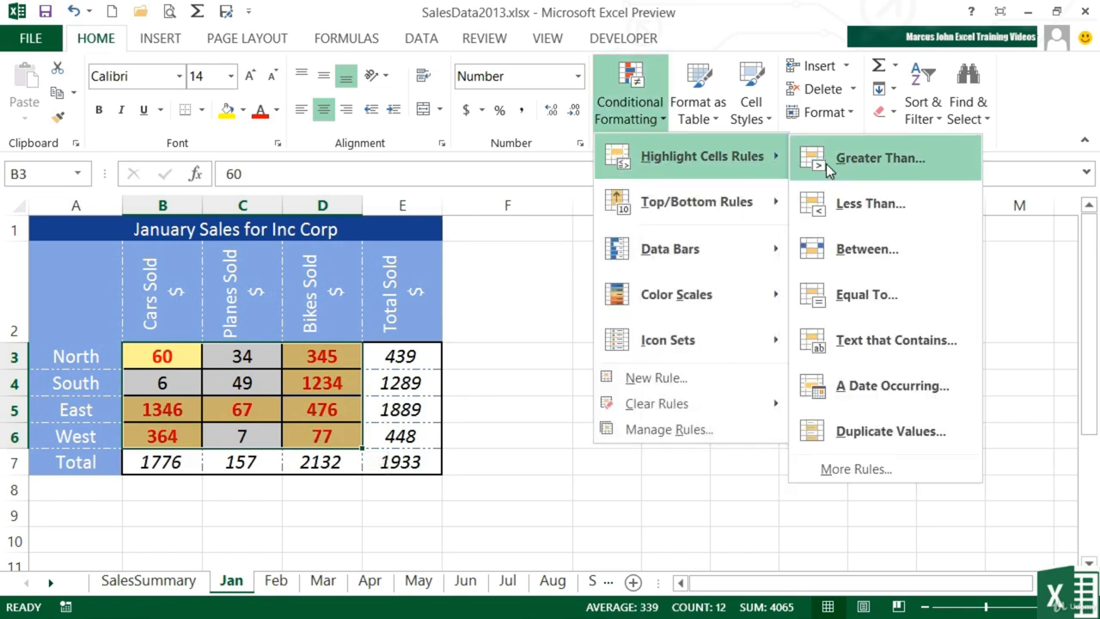
left_click(869, 203)
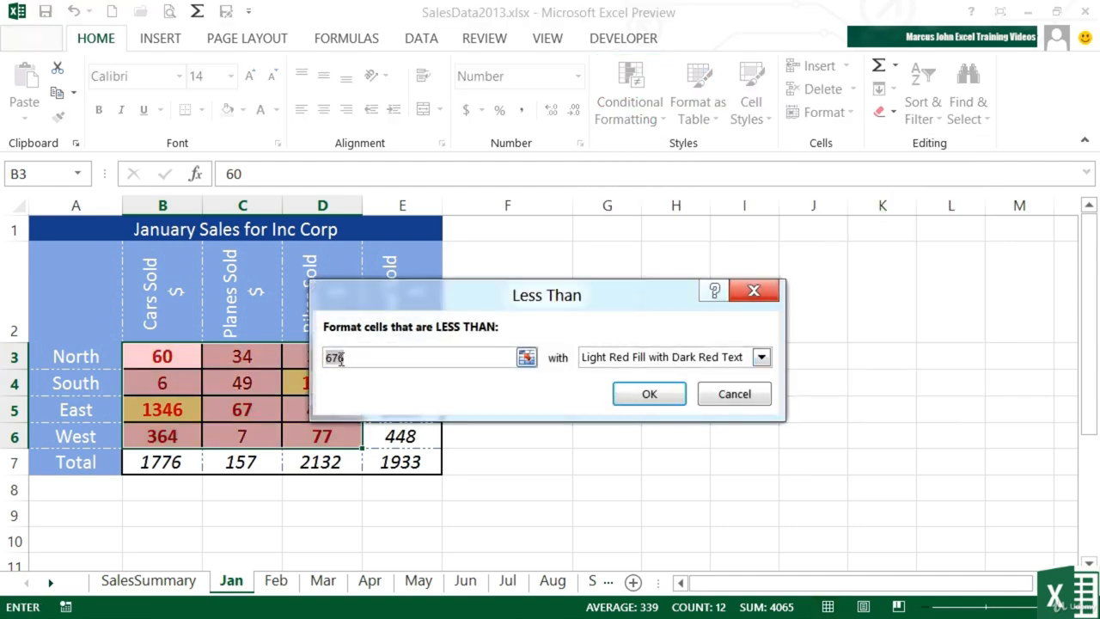
type("10")
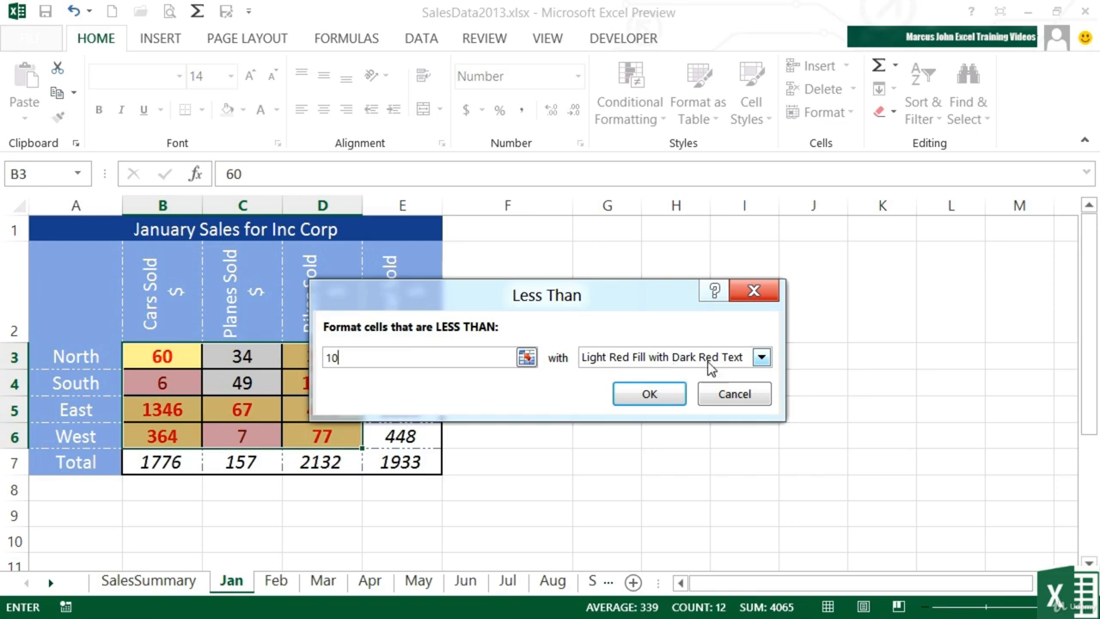
- Give the Less Than rule a custom format with a purple fill and white text, and apply it
left_click(762, 357)
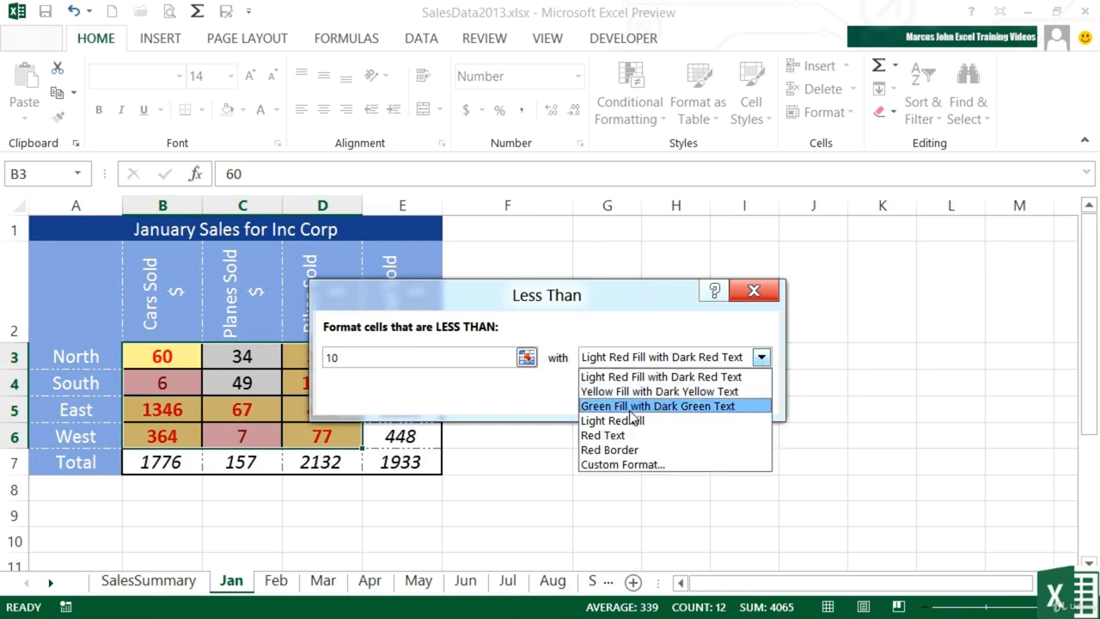
left_click(664, 465)
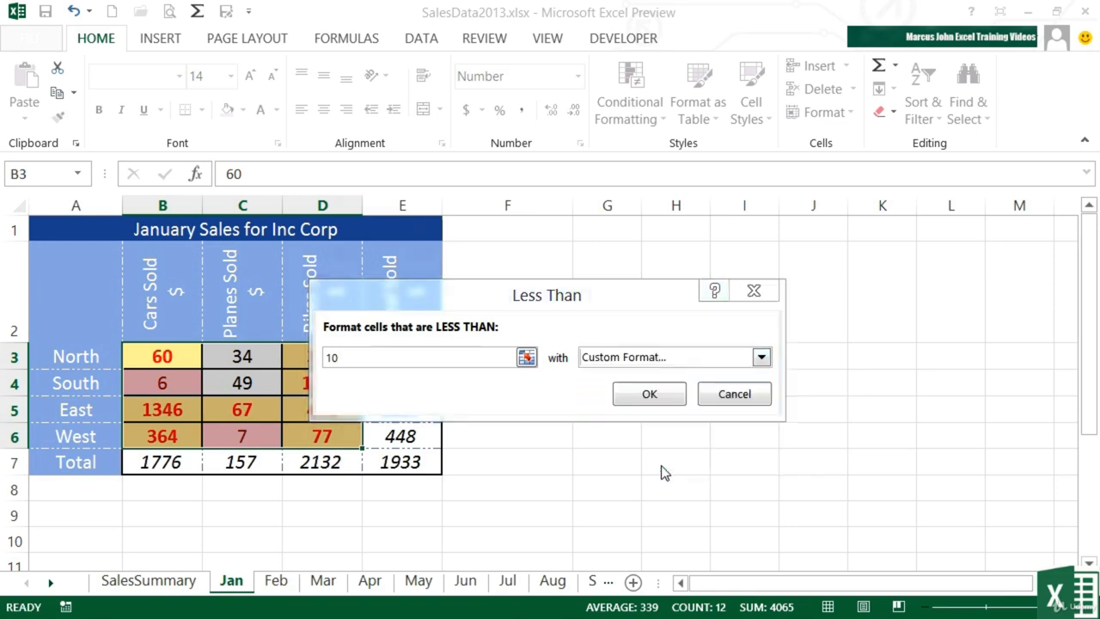
left_click(475, 286)
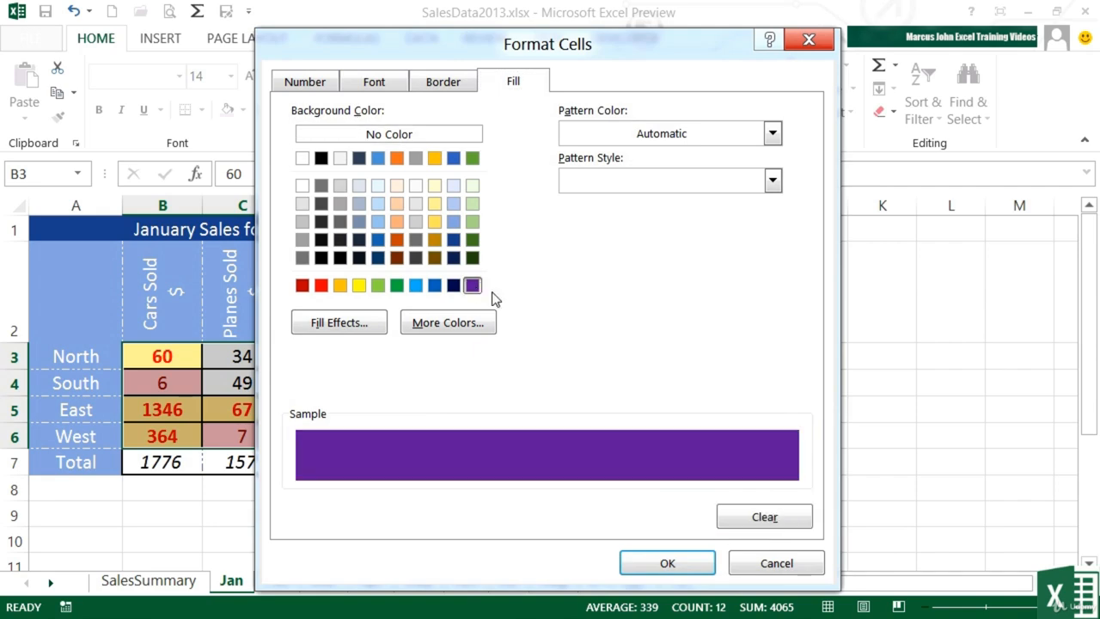
left_click(374, 84)
left_click(652, 267)
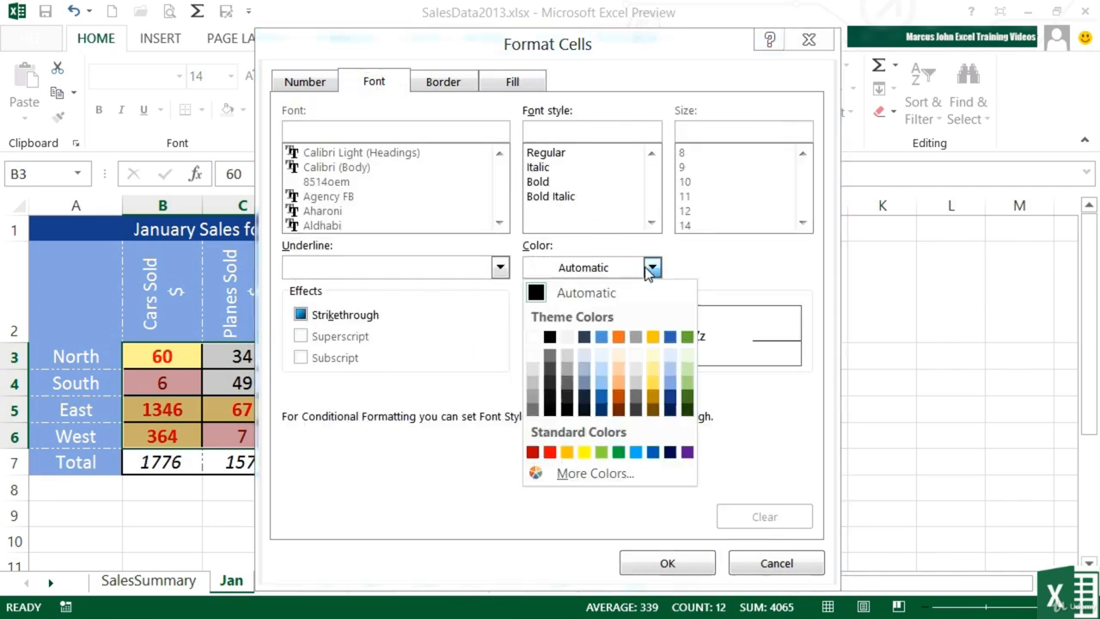
left_click(538, 331)
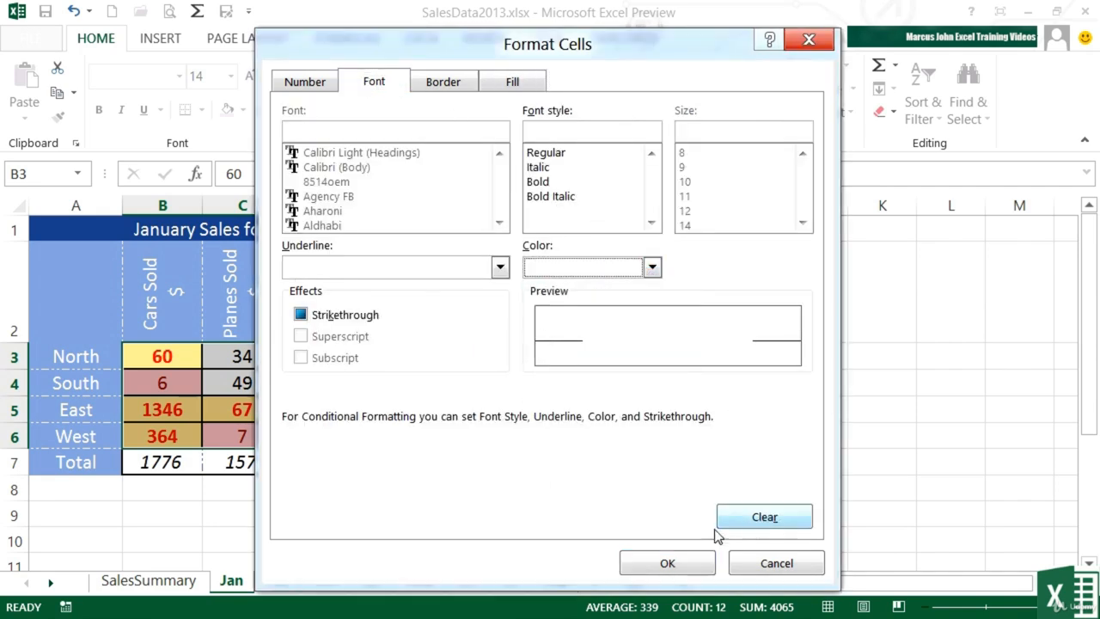
left_click(668, 564)
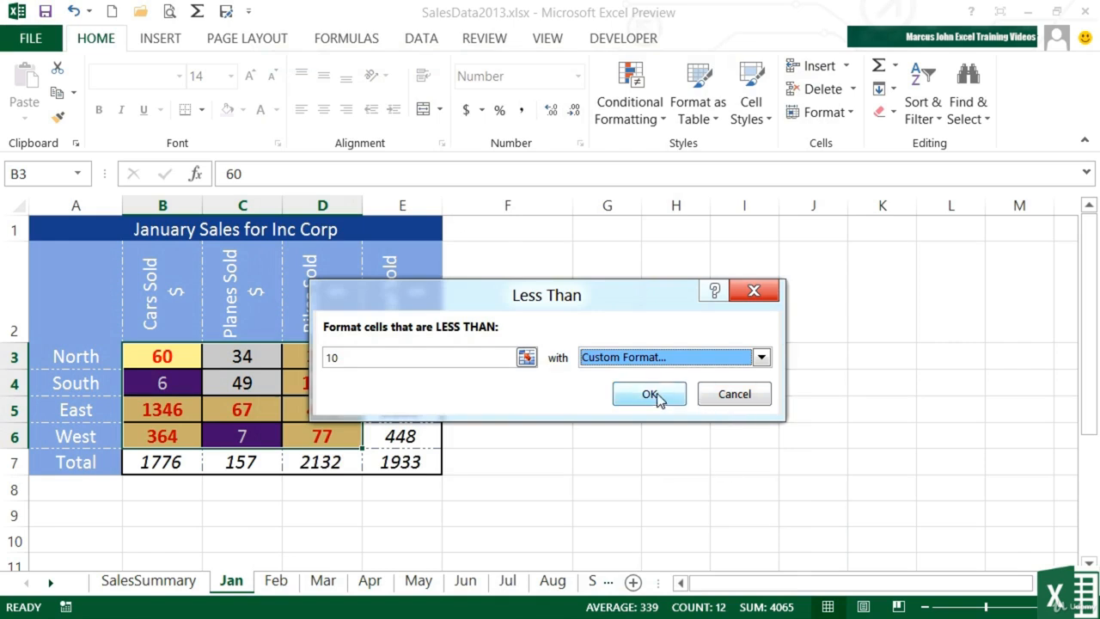
left_click(651, 395)
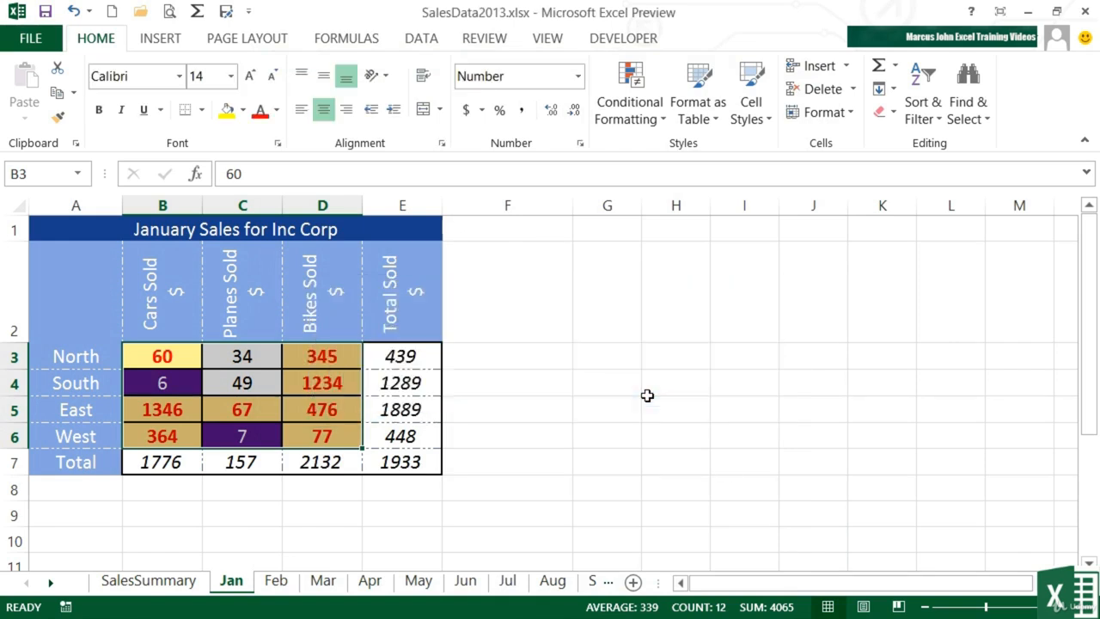
- Select cell C6 and open the Highlight Cells Rules options of conditional formatting
left_click(263, 430)
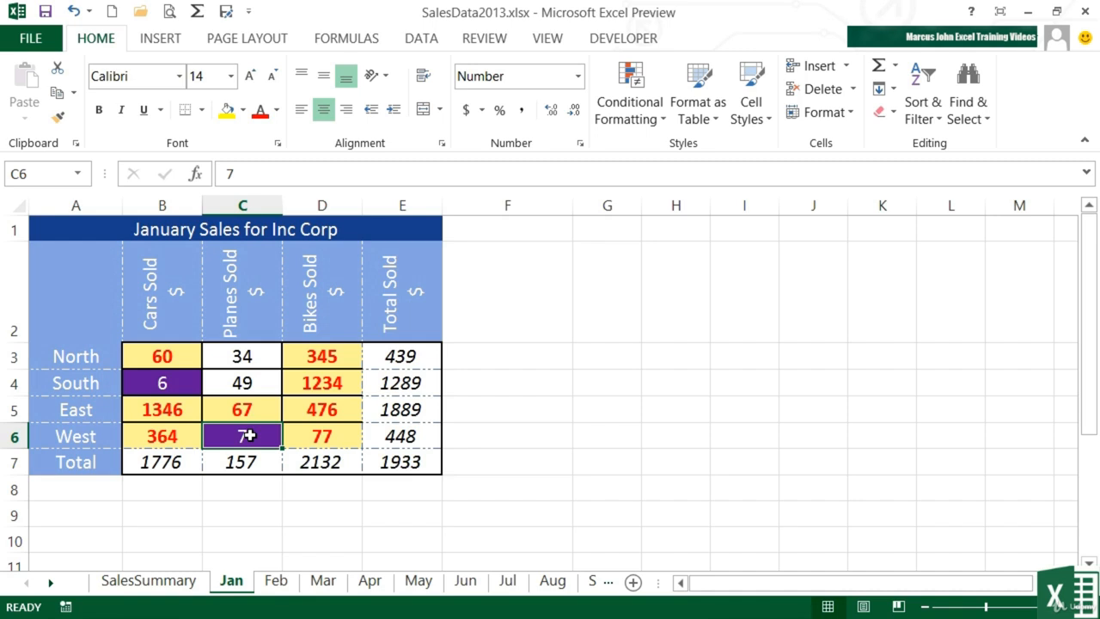
left_click(649, 118)
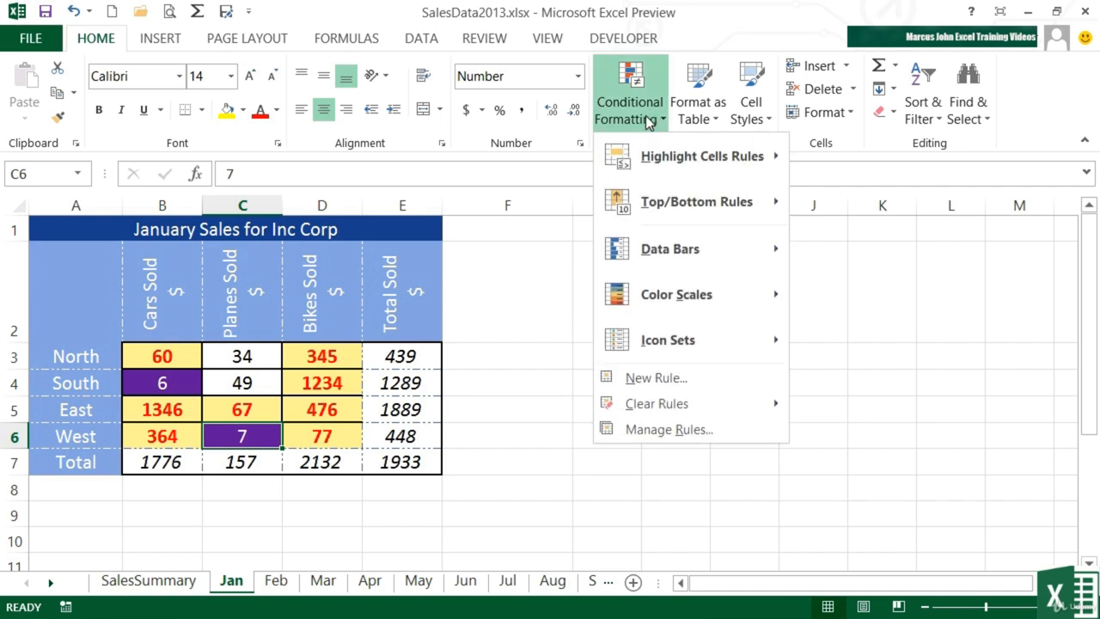
mouse_move(715, 157)
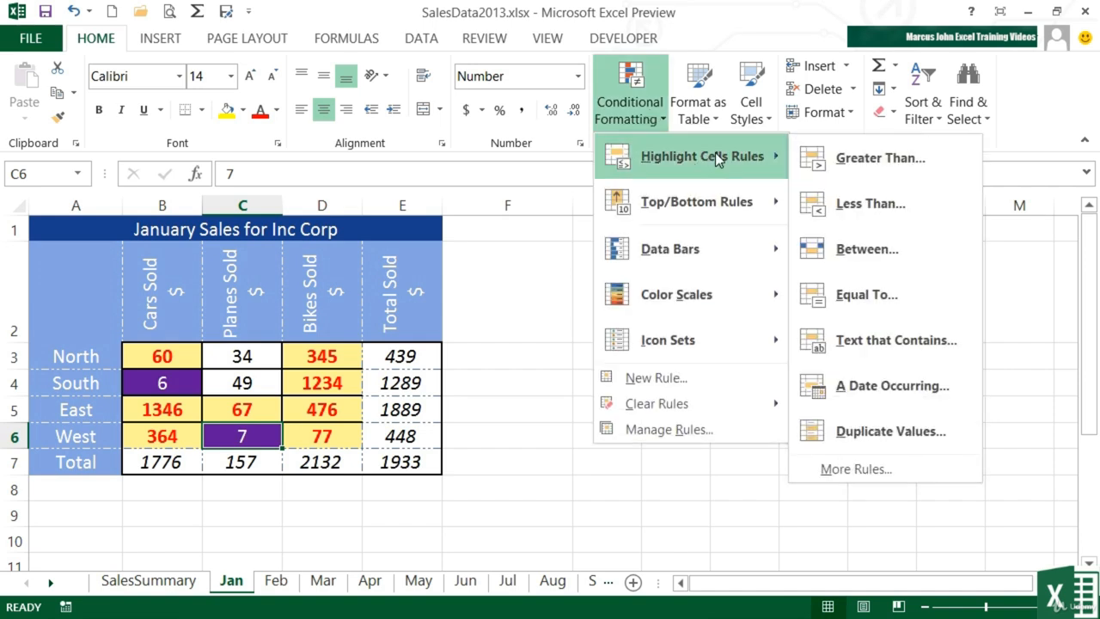